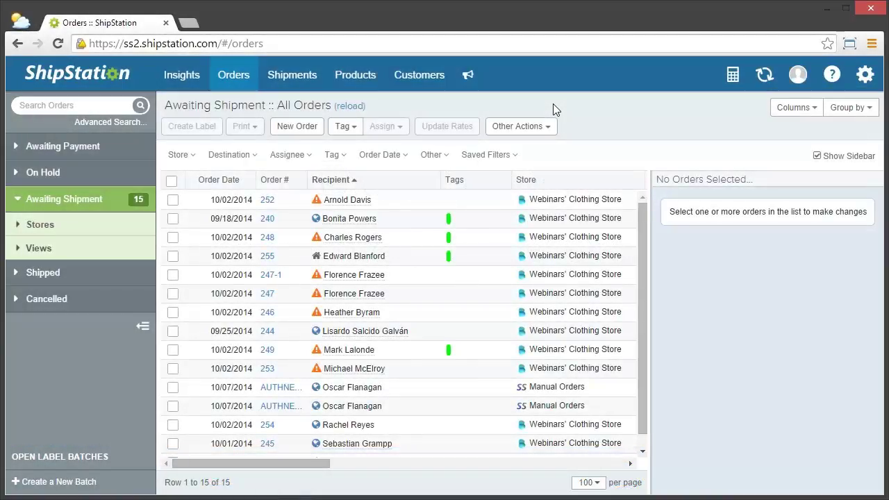
Create a new automation rule named 'Insure Int'l Orders' that applies only to orders matching specific criteria.
{"action": "left_click", "coordinate": [862, 82]}
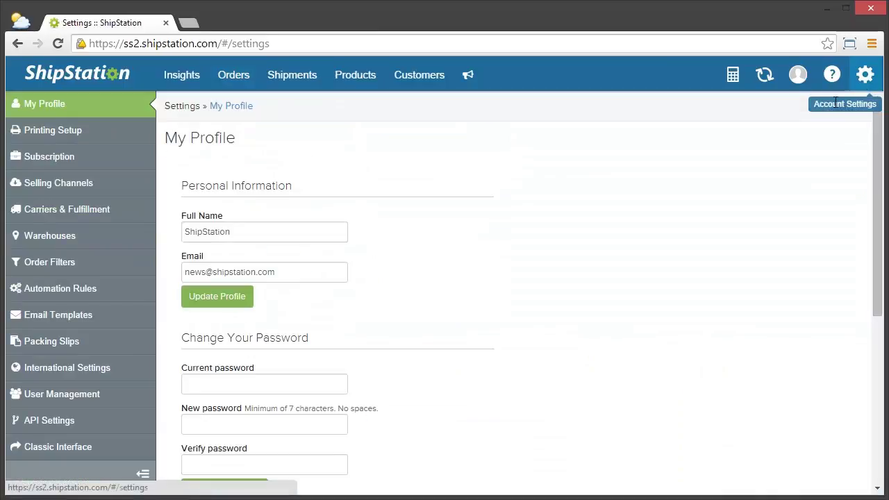
{"action": "left_click", "coordinate": [114, 298]}
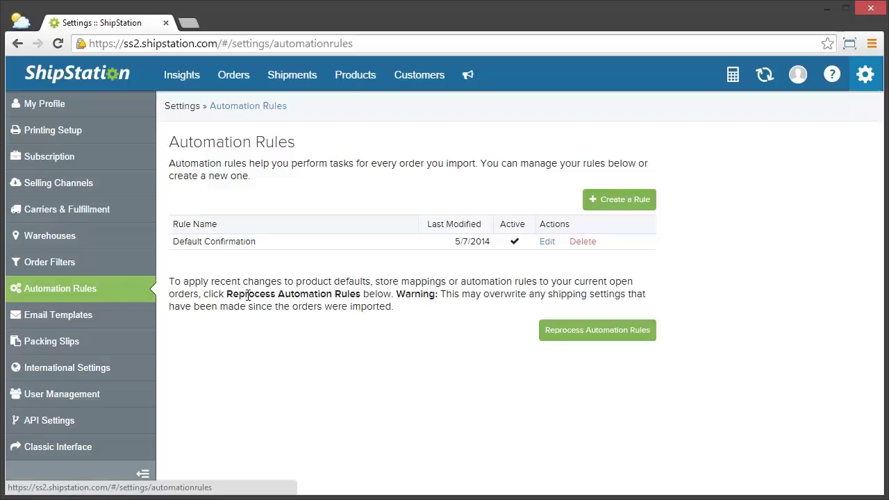
{"action": "left_click", "coordinate": [600, 209]}
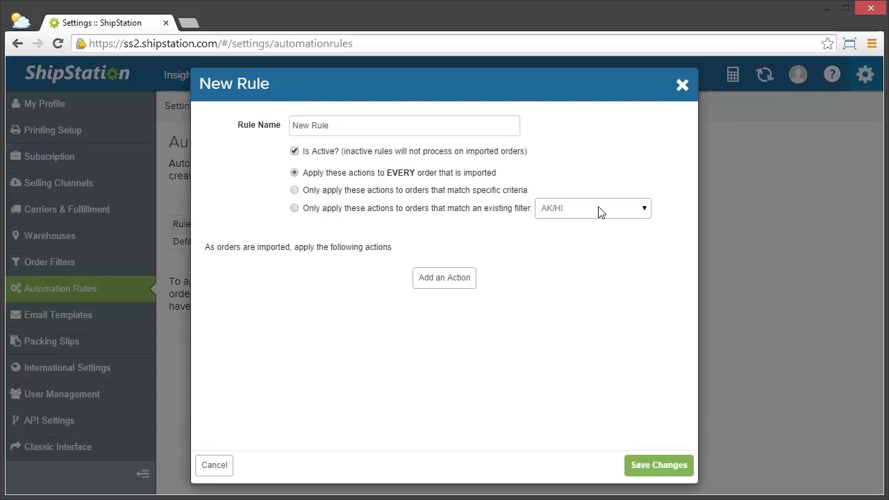
{"action": "triple_click", "coordinate": [294, 126]}
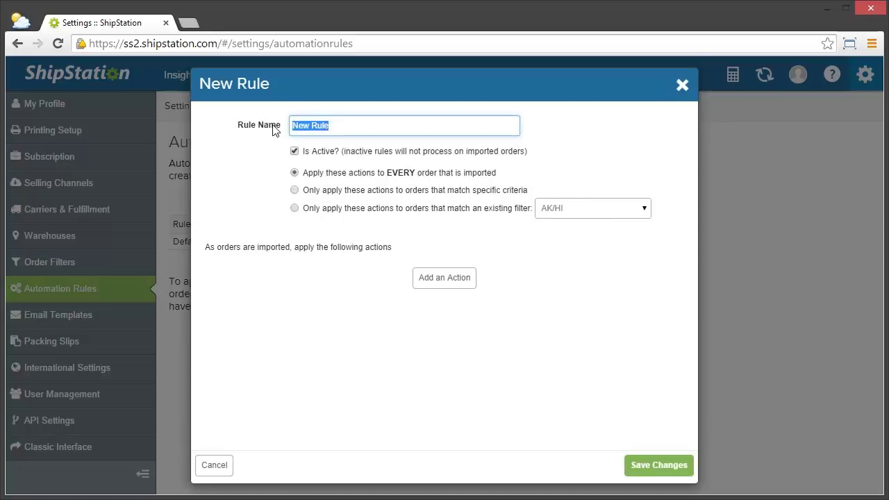
{"action": "type", "text": "Insure Int'l Orders"}
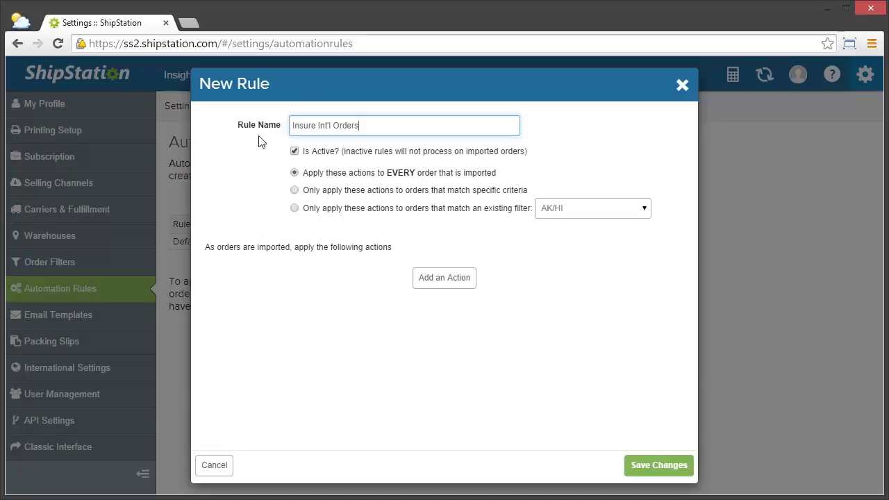
{"action": "left_click", "coordinate": [323, 197]}
Add the criterion Country is not equal to United States.
{"action": "left_click", "coordinate": [354, 215]}
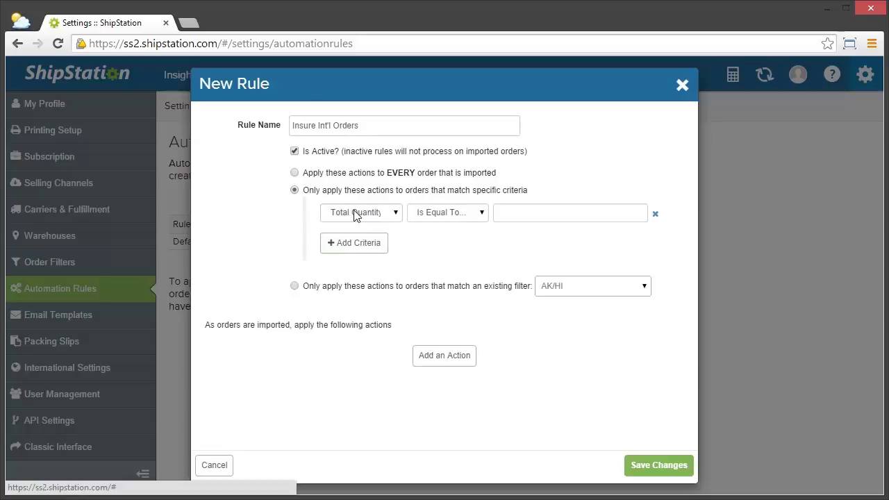
{"action": "left_click", "coordinate": [366, 220]}
{"action": "scroll", "coordinate": [366, 278], "scroll_direction": "up", "scroll_amount": 5}
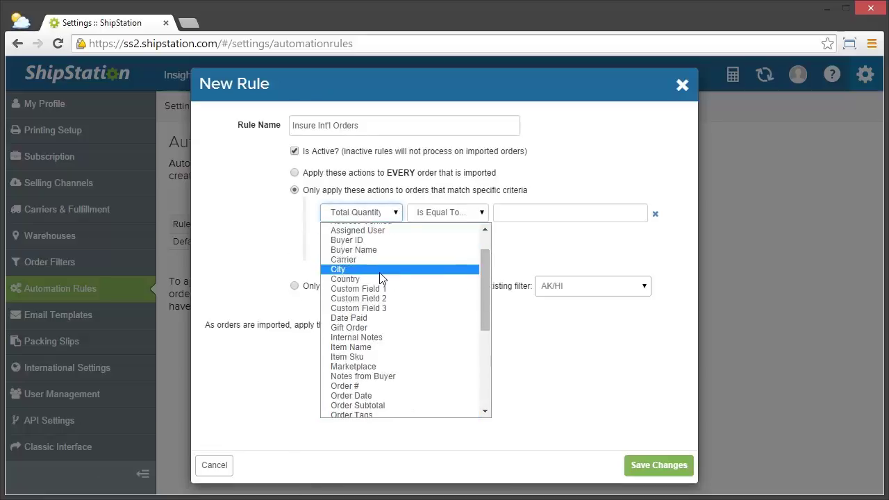
{"action": "left_click", "coordinate": [366, 315]}
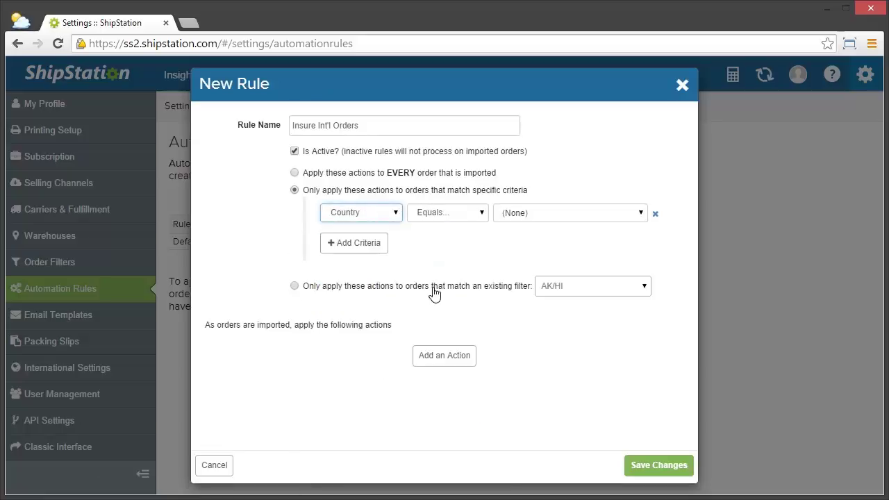
{"action": "left_click", "coordinate": [446, 214]}
{"action": "left_click", "coordinate": [448, 237]}
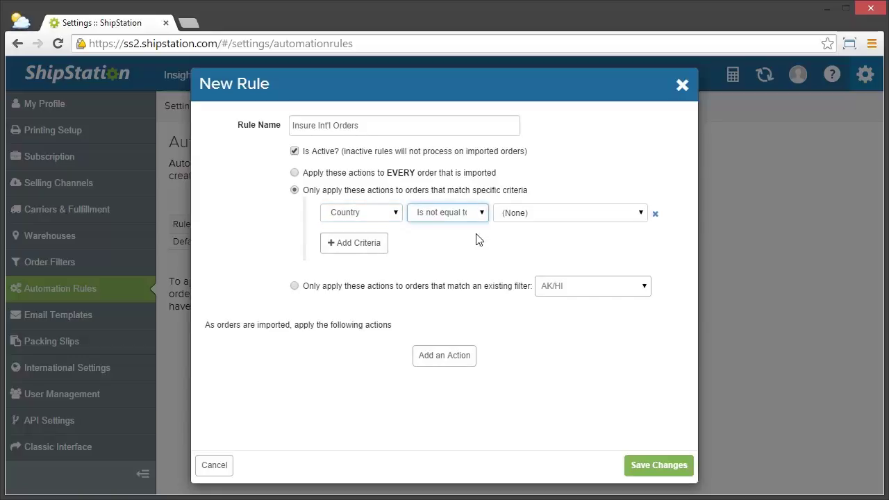
{"action": "left_click", "coordinate": [528, 217]}
{"action": "left_click", "coordinate": [529, 239]}
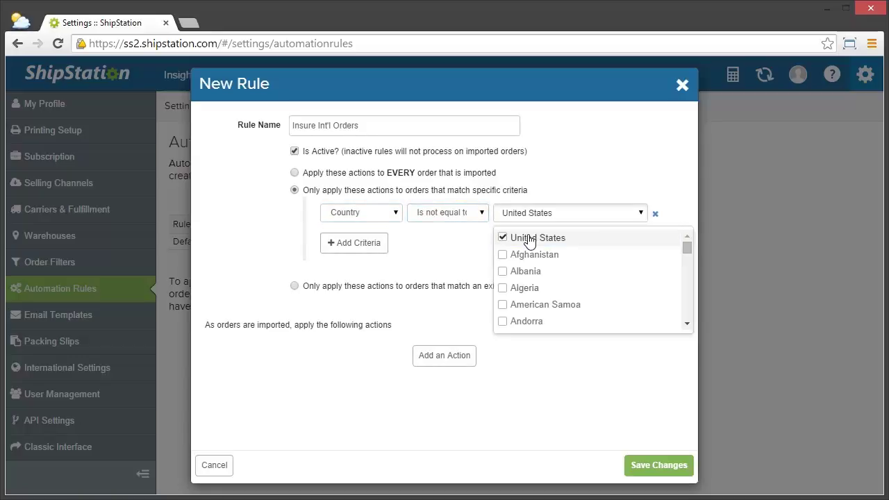
{"action": "left_click", "coordinate": [441, 252]}
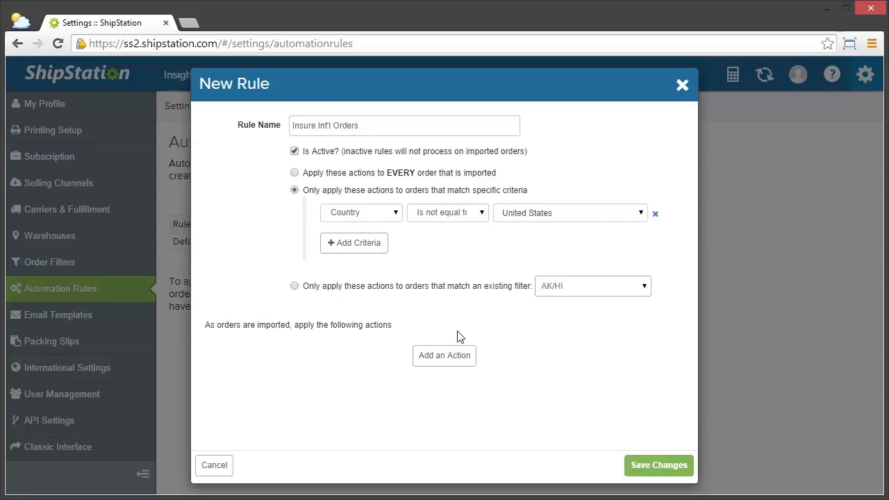
Add an action insuring the package through Shipsurance, save the rule, and start another new rule.
{"action": "left_click", "coordinate": [449, 358]}
{"action": "left_click", "coordinate": [387, 355]}
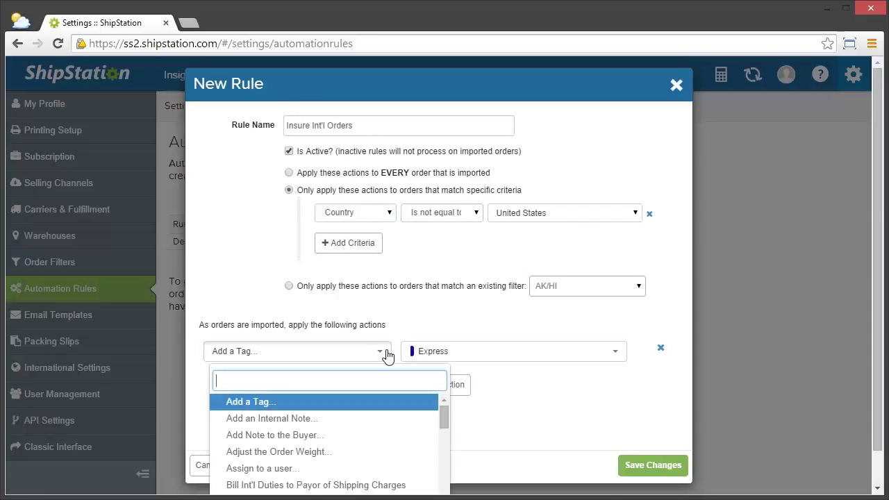
{"action": "scroll", "coordinate": [346, 443], "scroll_direction": "down", "scroll_amount": 5}
{"action": "scroll", "coordinate": [298, 437], "scroll_direction": "up", "scroll_amount": 1}
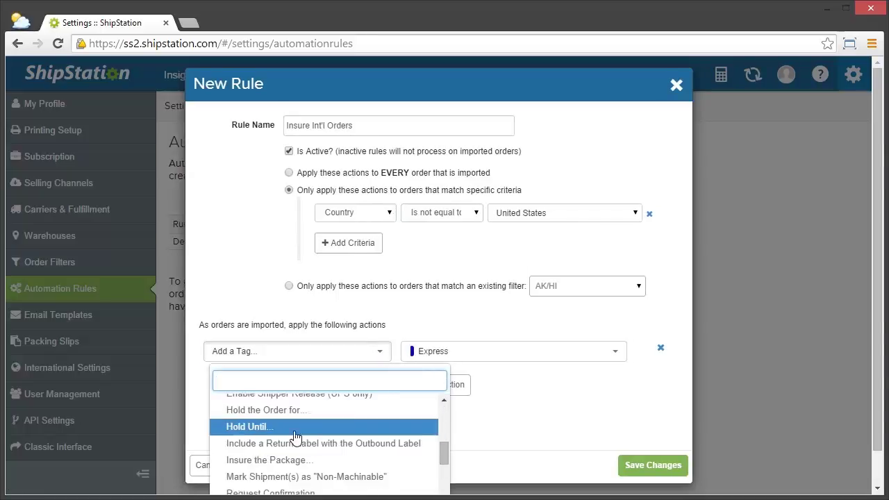
{"action": "scroll", "coordinate": [274, 436], "scroll_direction": "up", "scroll_amount": 1}
{"action": "scroll", "coordinate": [271, 448], "scroll_direction": "down", "scroll_amount": 1}
{"action": "left_click", "coordinate": [270, 460]}
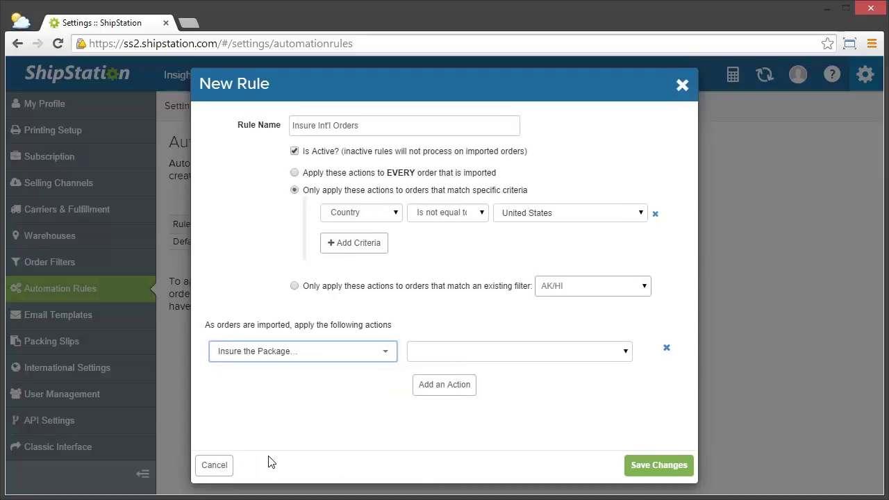
{"action": "left_click", "coordinate": [483, 356]}
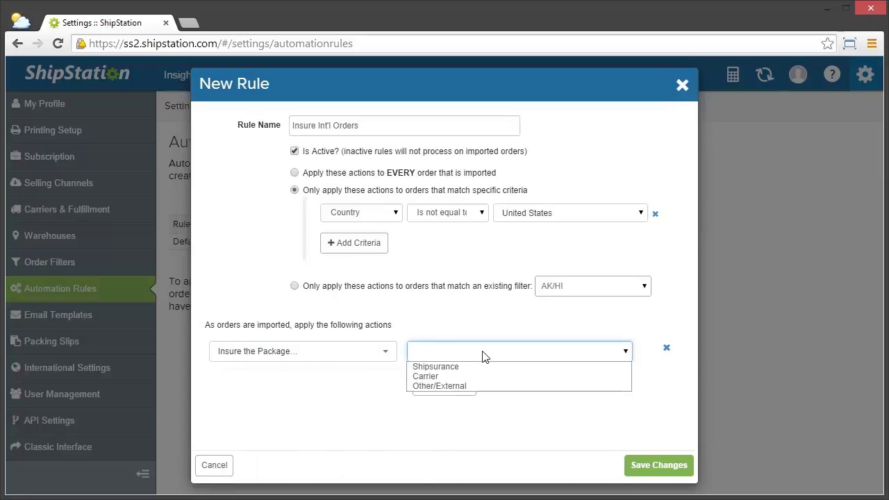
{"action": "left_click", "coordinate": [448, 367]}
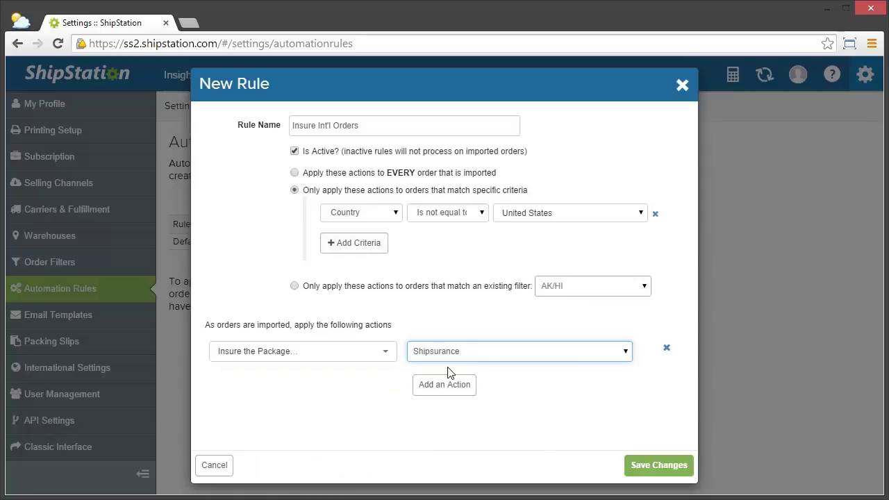
{"action": "left_click", "coordinate": [660, 467]}
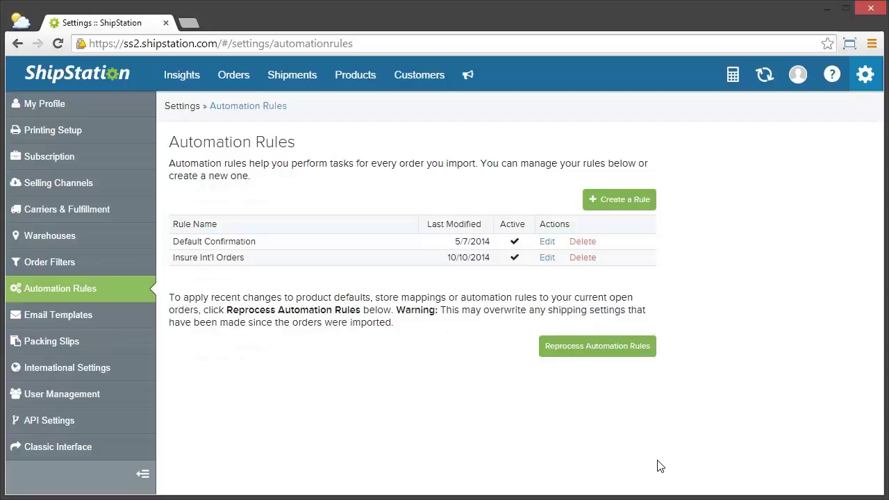
{"action": "left_click", "coordinate": [630, 201]}
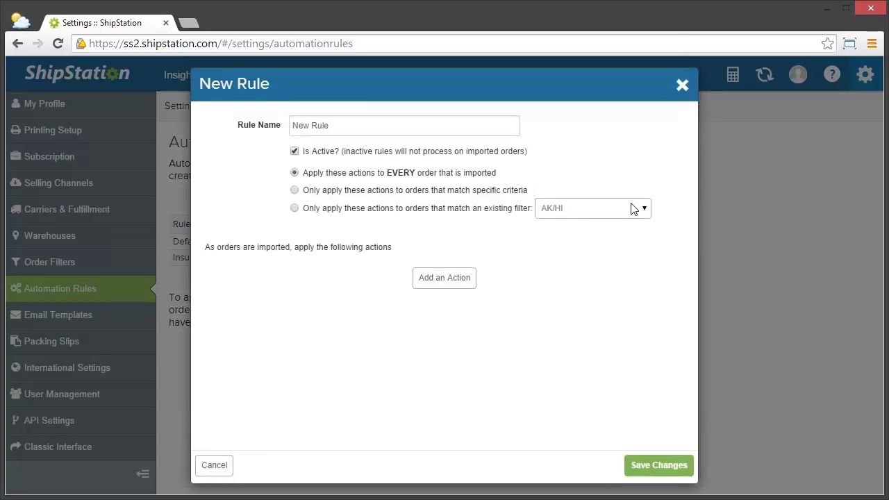
Name the rule 'Polishing Cloth' and limit it to orders with Total Quantity less than 3.
{"action": "left_click_drag", "start_coordinate": [370, 125], "coordinate": [276, 129]}
{"action": "type", "text": "Polishing Cloth"}
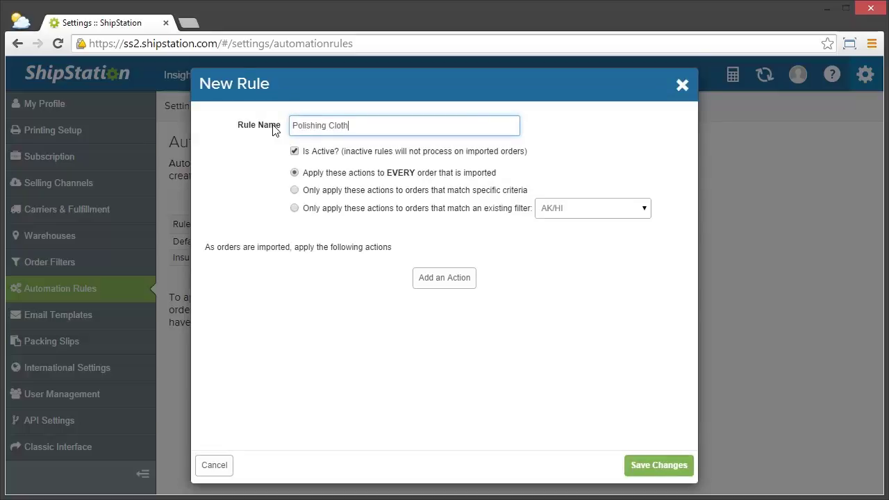
{"action": "left_click", "coordinate": [313, 192]}
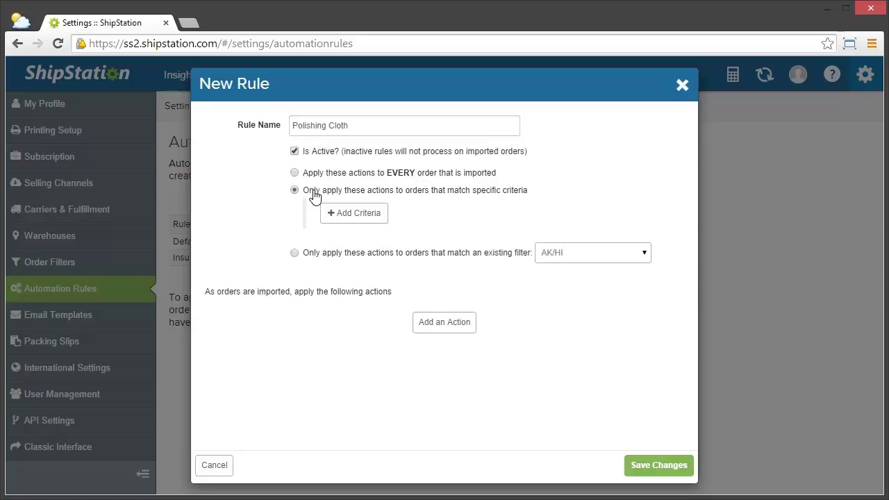
{"action": "left_click", "coordinate": [358, 216]}
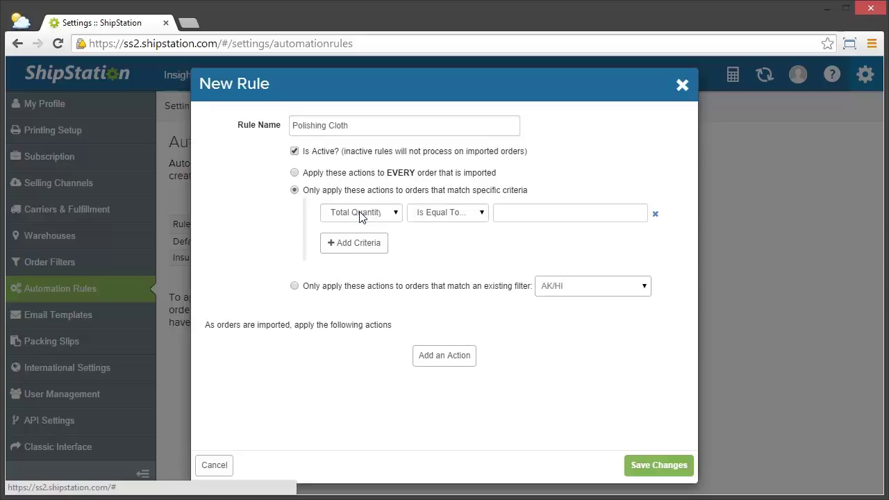
{"action": "left_click", "coordinate": [457, 217]}
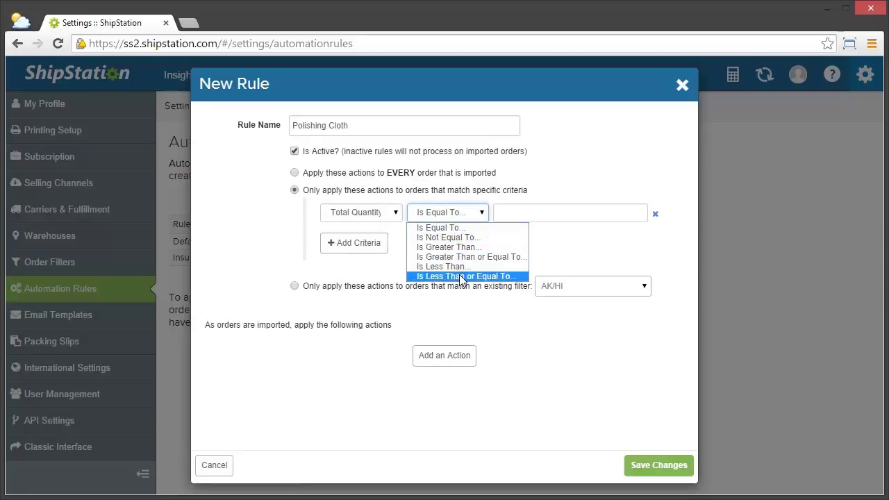
{"action": "left_click", "coordinate": [448, 266]}
{"action": "left_click", "coordinate": [507, 216]}
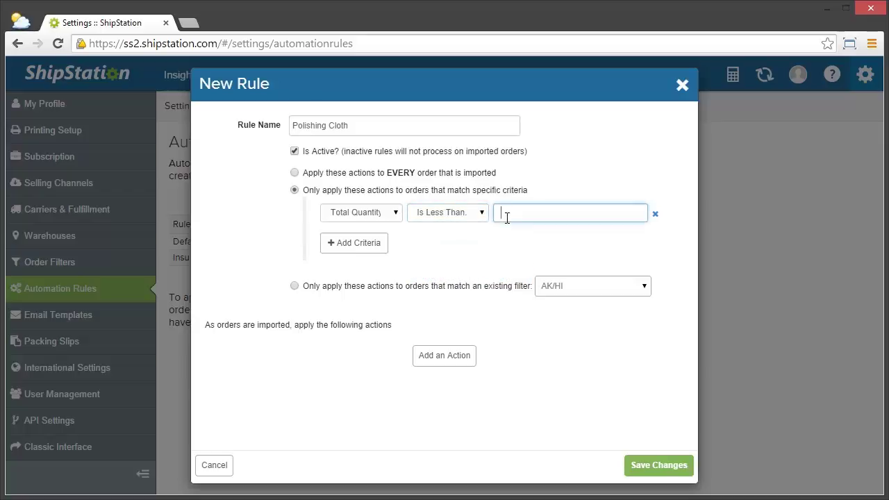
{"action": "type", "text": "3"}
Add an Adjust the Order Weight action of 2 oz and save the rule.
{"action": "left_click", "coordinate": [460, 359]}
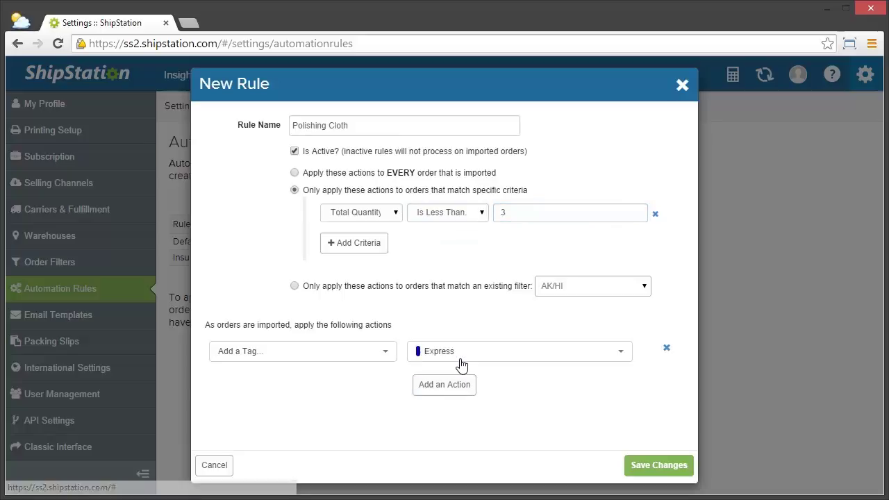
{"action": "left_click", "coordinate": [363, 357]}
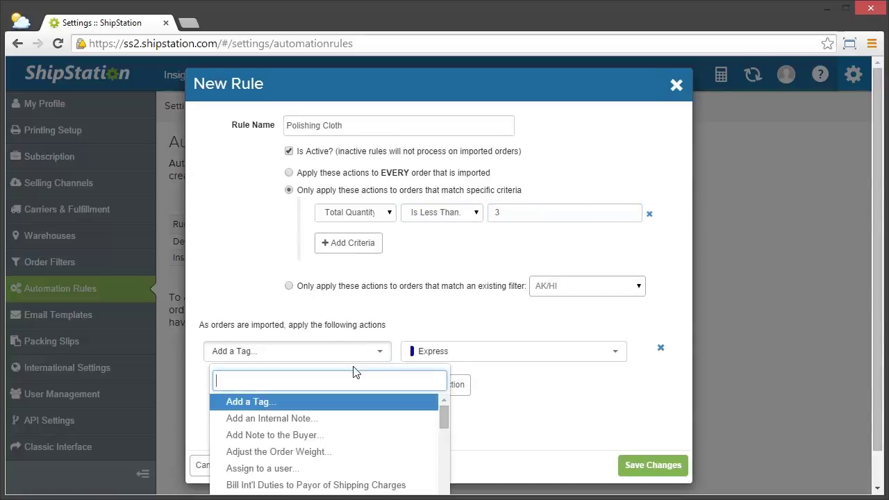
{"action": "left_click", "coordinate": [291, 453]}
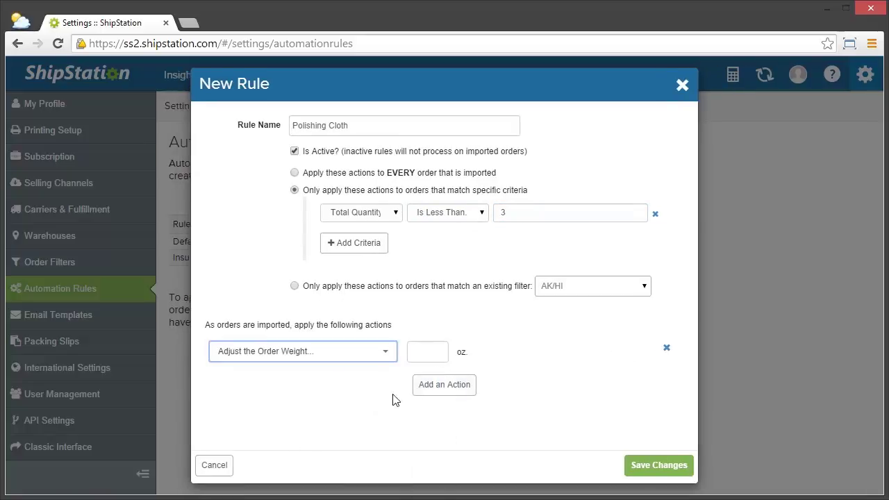
{"action": "left_click", "coordinate": [434, 350]}
{"action": "left_click", "coordinate": [434, 350]}
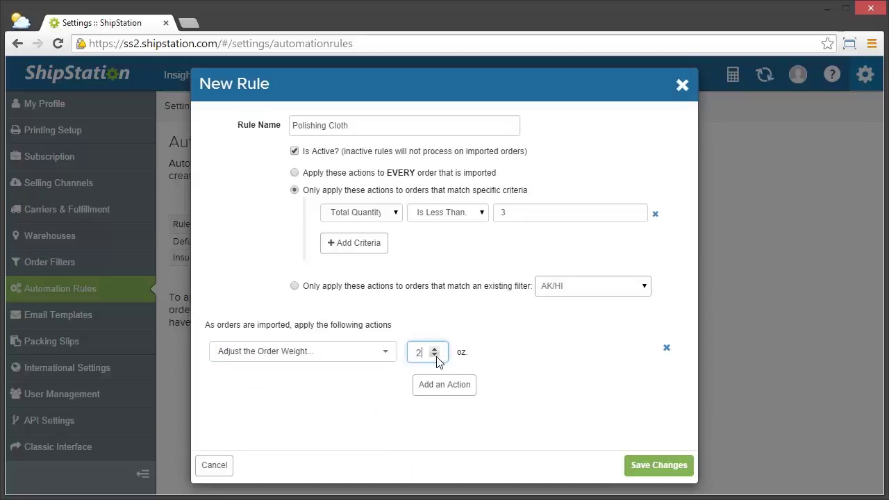
{"action": "left_click", "coordinate": [434, 356]}
{"action": "left_click", "coordinate": [434, 356]}
{"action": "left_click", "coordinate": [434, 356]}
{"action": "left_click", "coordinate": [435, 350]}
{"action": "left_click", "coordinate": [434, 350]}
{"action": "left_click", "coordinate": [643, 465]}
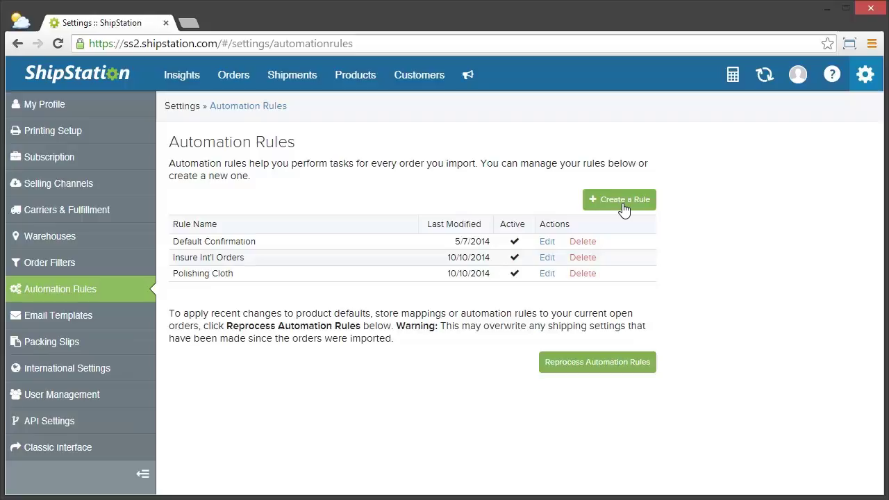
Start a third automation rule named 'Polishing Kit'.
{"action": "left_click", "coordinate": [623, 209]}
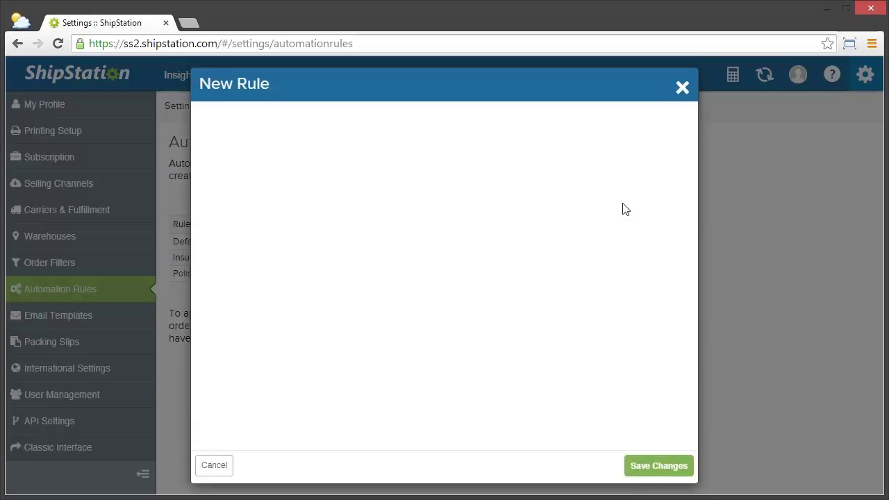
{"action": "left_click_drag", "start_coordinate": [363, 124], "coordinate": [270, 132]}
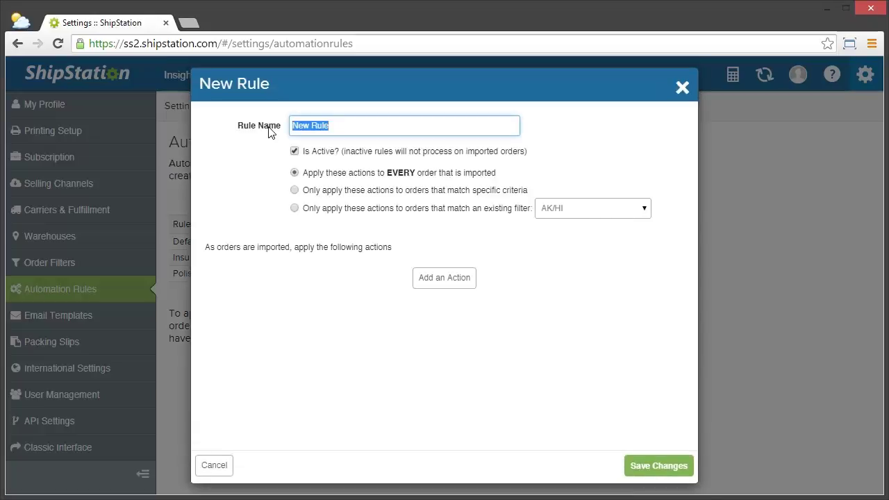
{"action": "type", "text": "Polishing Kit"}
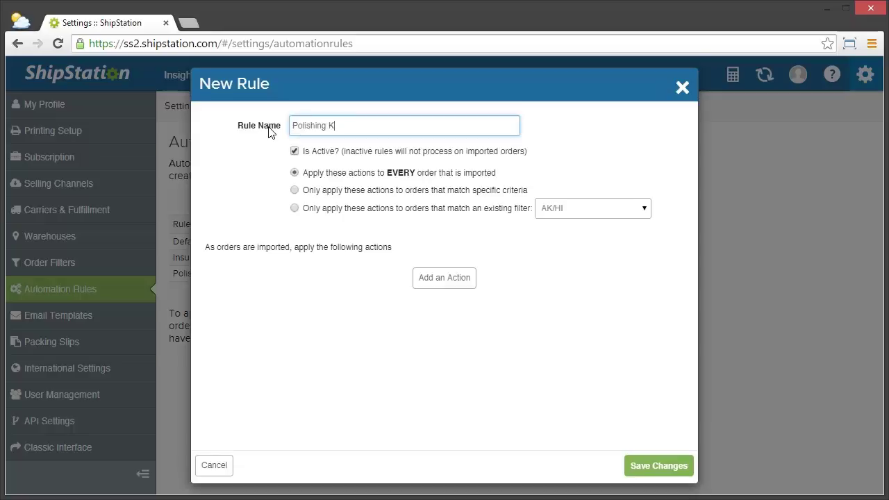
Limit the rule to orders with Total Quantity greater than 3.
{"action": "left_click", "coordinate": [317, 198]}
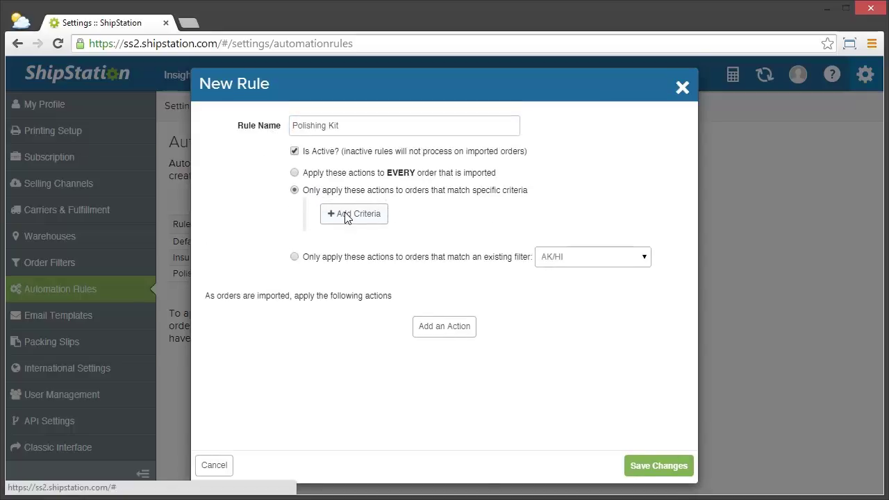
{"action": "left_click", "coordinate": [344, 215]}
{"action": "left_click", "coordinate": [477, 217]}
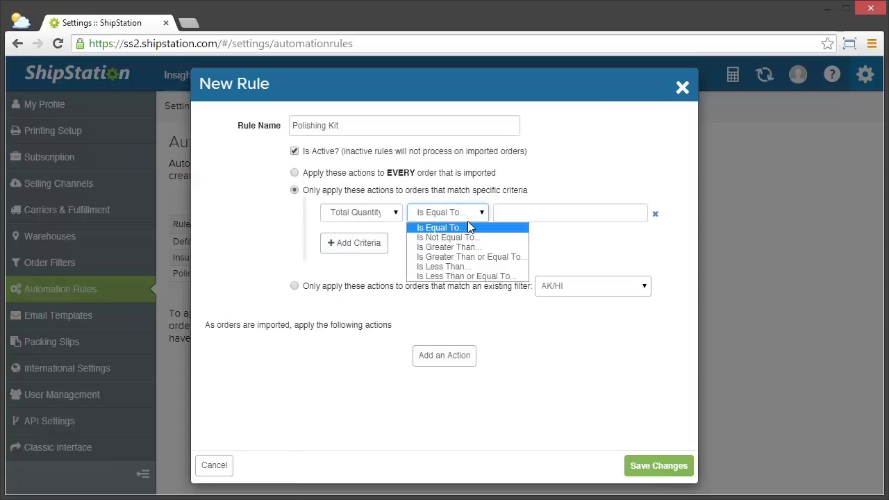
{"action": "left_click", "coordinate": [460, 248]}
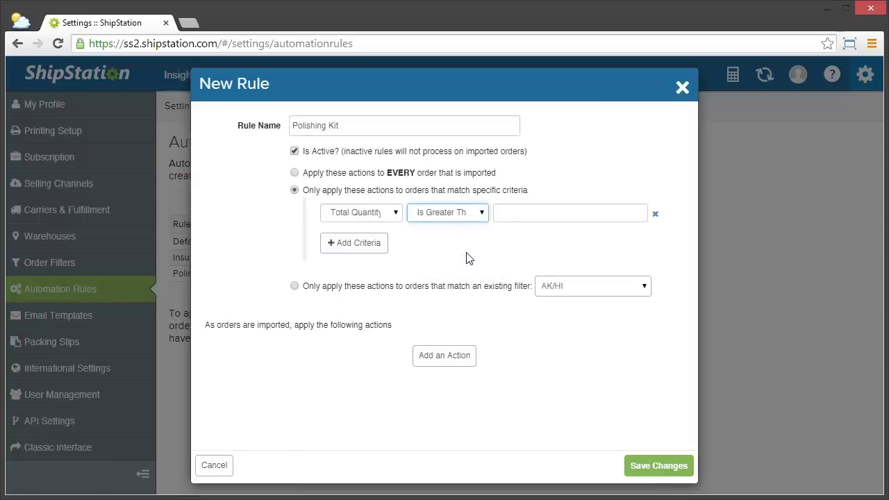
{"action": "left_click", "coordinate": [511, 215]}
{"action": "type", "text": "3"}
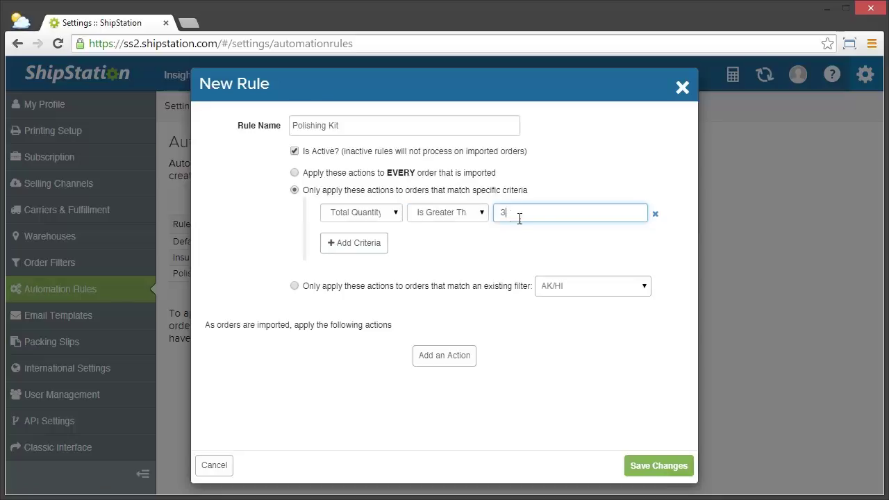
Add an Adjust the Order Weight action of 4 oz.
{"action": "left_click", "coordinate": [445, 356]}
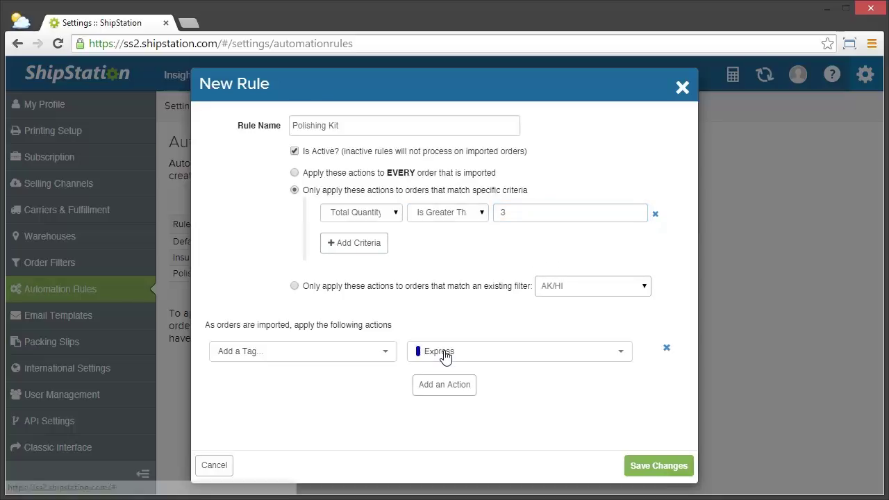
{"action": "left_click", "coordinate": [383, 357]}
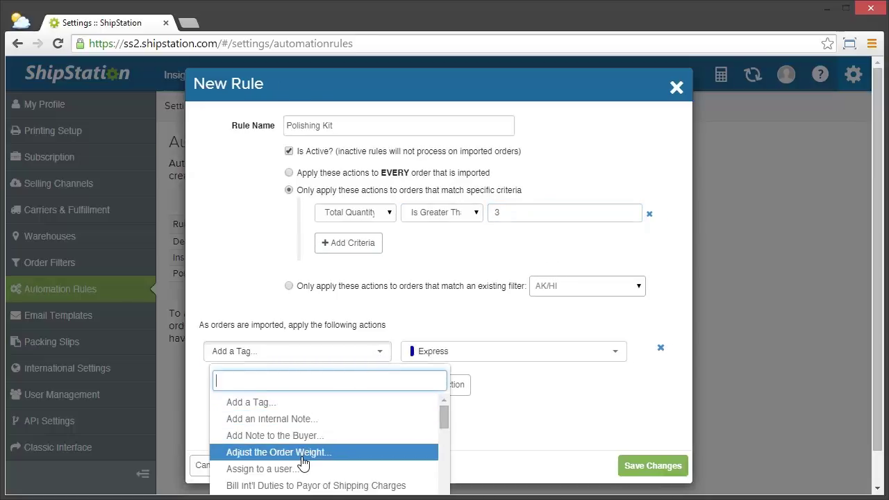
{"action": "left_click", "coordinate": [326, 452]}
{"action": "left_click", "coordinate": [425, 355]}
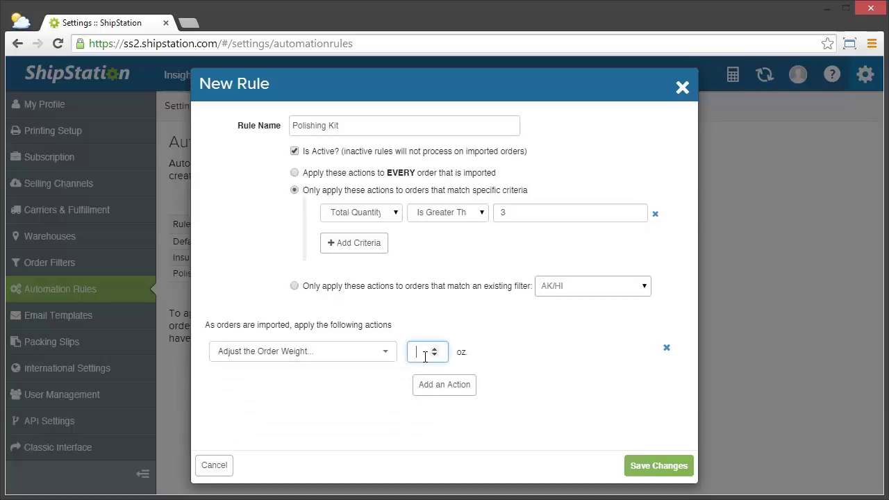
Add a Set Package Dimensions action of 5 × 5 × 3 and save the rule.
{"action": "left_click", "coordinate": [448, 391]}
{"action": "left_click", "coordinate": [387, 387]}
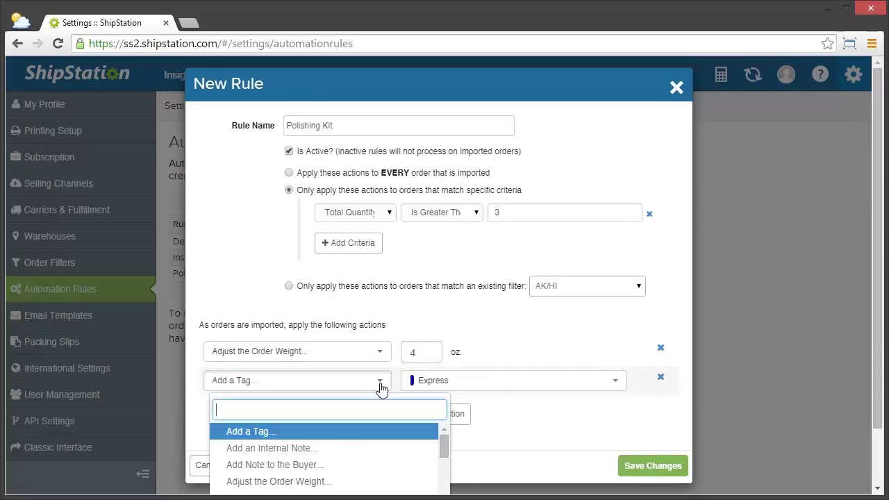
{"action": "scroll", "coordinate": [347, 447], "scroll_direction": "down", "scroll_amount": 5}
{"action": "scroll", "coordinate": [346, 451], "scroll_direction": "down", "scroll_amount": 8}
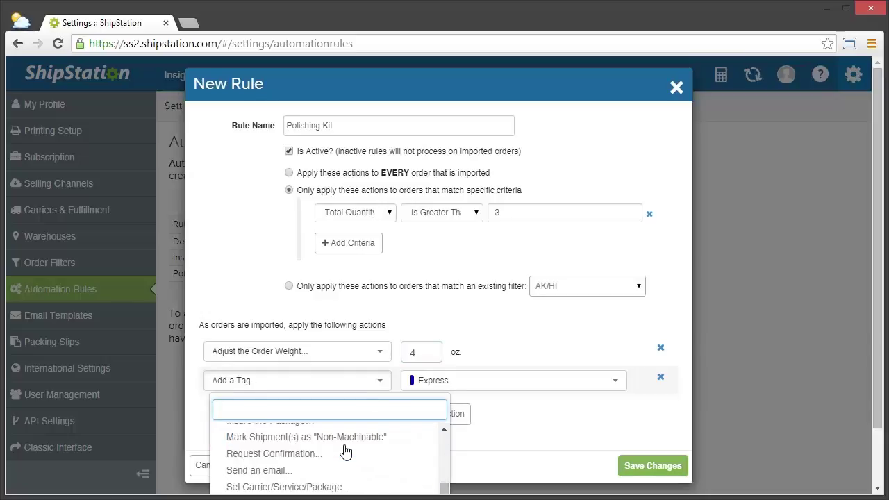
{"action": "scroll", "coordinate": [345, 451], "scroll_direction": "down", "scroll_amount": 2}
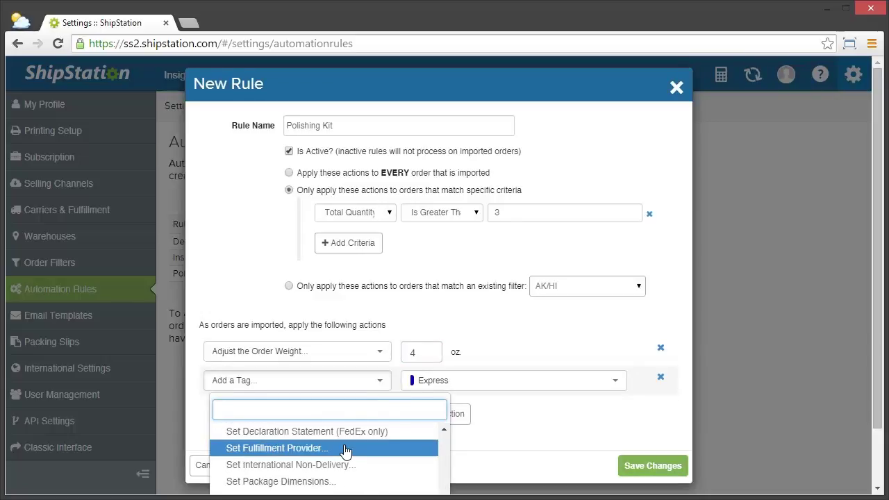
{"action": "left_click", "coordinate": [289, 481]}
{"action": "left_click", "coordinate": [428, 390]}
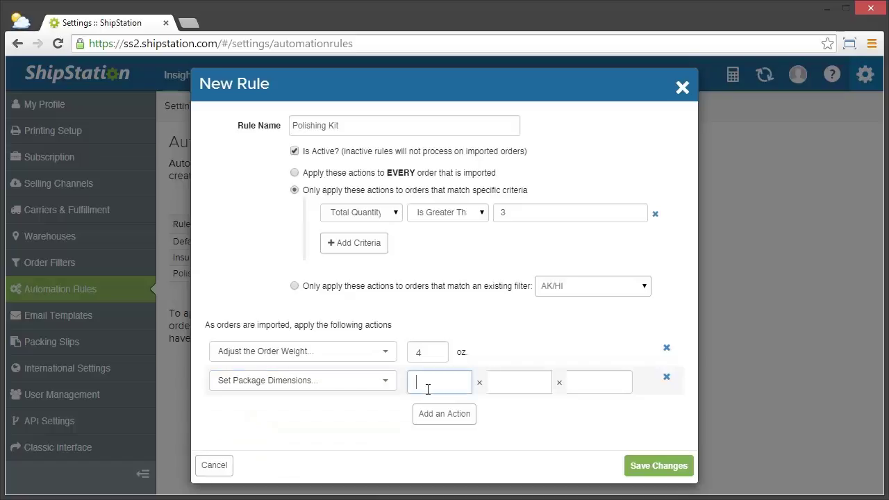
{"action": "type", "text": "5"}
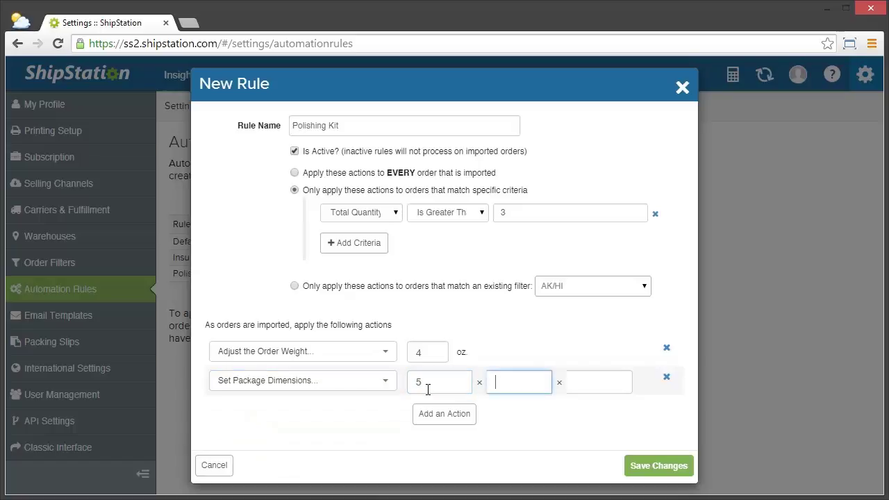
{"action": "type", "text": "5"}
{"action": "key", "text": "Tab"}
{"action": "type", "text": "3"}
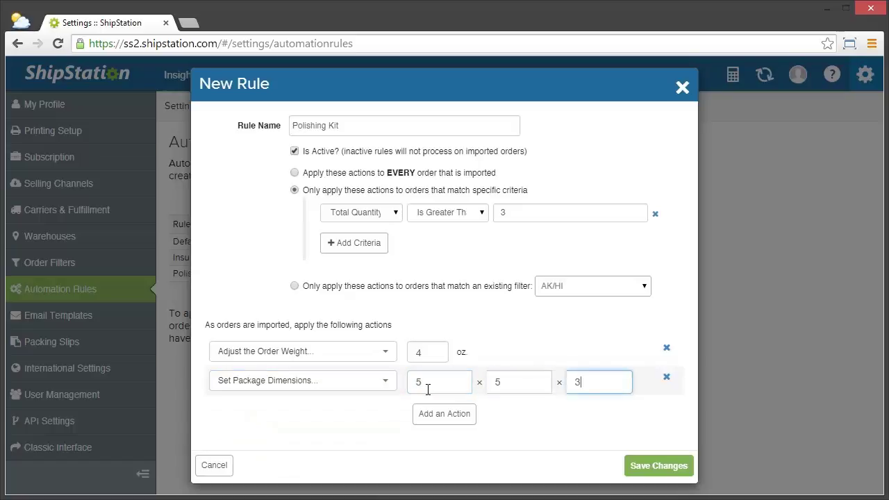
{"action": "left_click", "coordinate": [657, 467]}
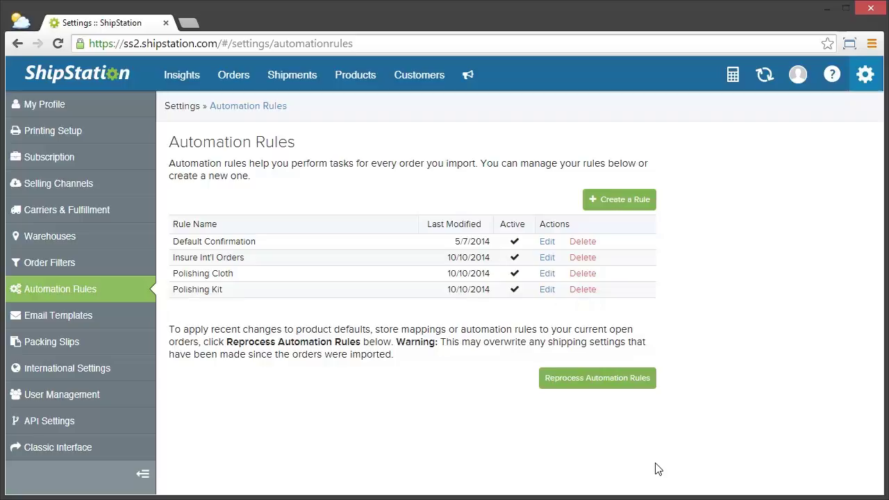
Start a new automation rule named 'Return Label'.
{"action": "left_click", "coordinate": [614, 208]}
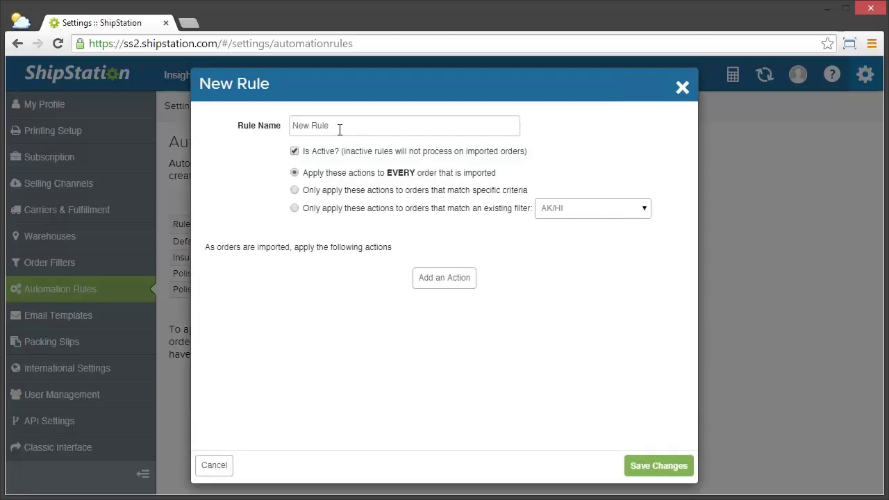
{"action": "left_click_drag", "start_coordinate": [340, 127], "coordinate": [271, 132]}
{"action": "type", "text": "Return Label"}
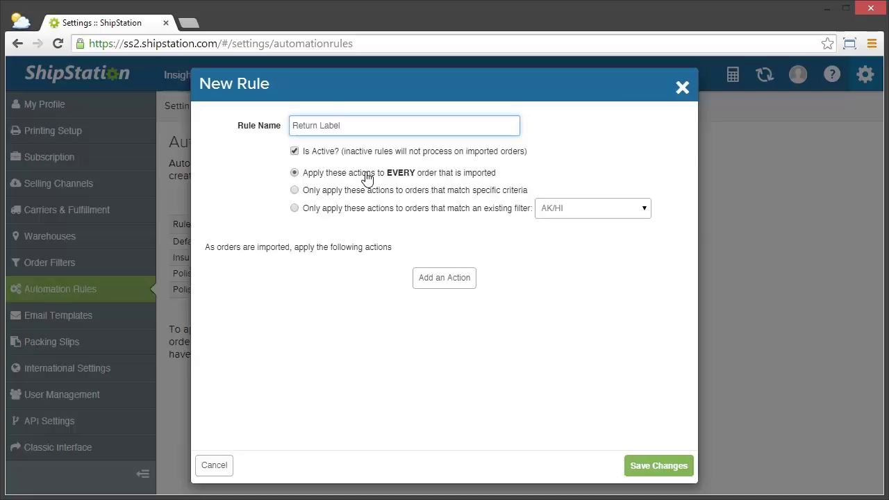
Add an Include a Return Label action using UPS Ground and package type Package, then save.
{"action": "left_click", "coordinate": [456, 277]}
{"action": "left_click", "coordinate": [377, 276]}
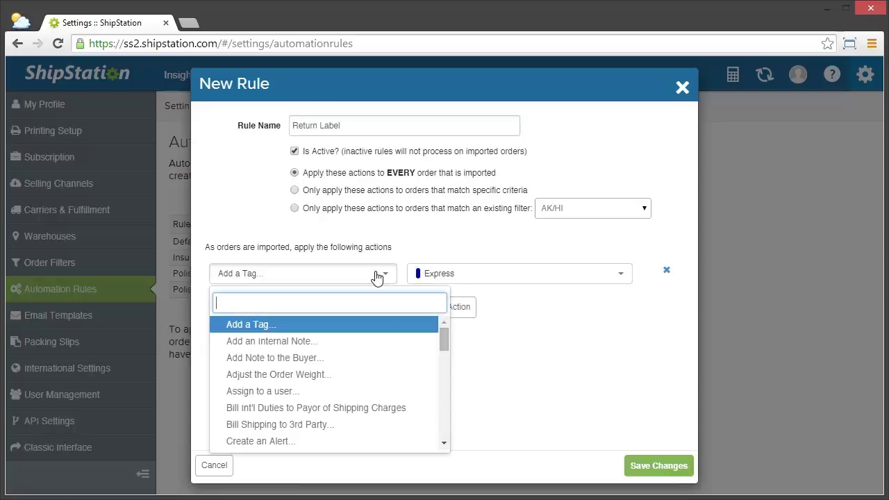
{"action": "scroll", "coordinate": [341, 358], "scroll_direction": "down", "scroll_amount": 2}
{"action": "scroll", "coordinate": [341, 358], "scroll_direction": "down", "scroll_amount": 3}
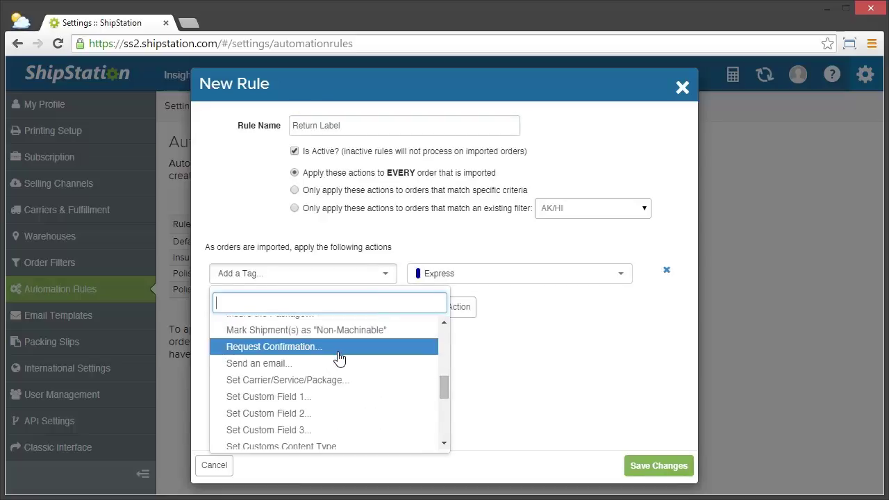
{"action": "scroll", "coordinate": [323, 356], "scroll_direction": "up", "scroll_amount": 1}
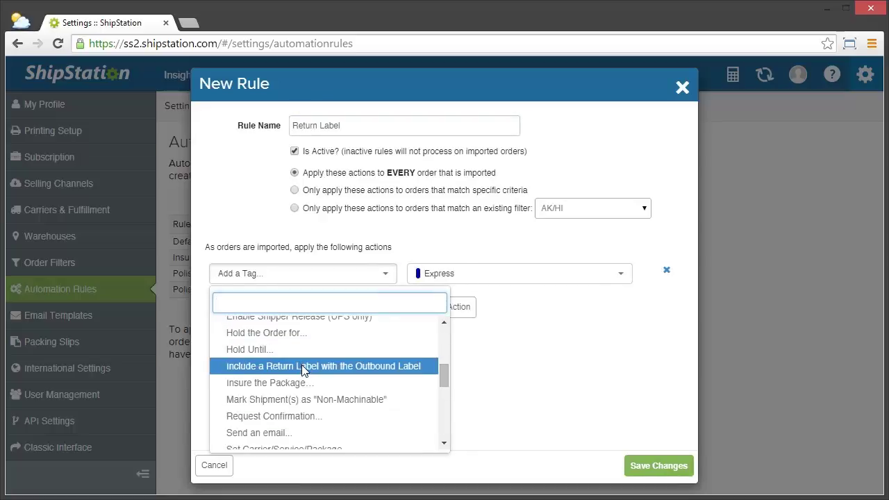
{"action": "left_click", "coordinate": [301, 364]}
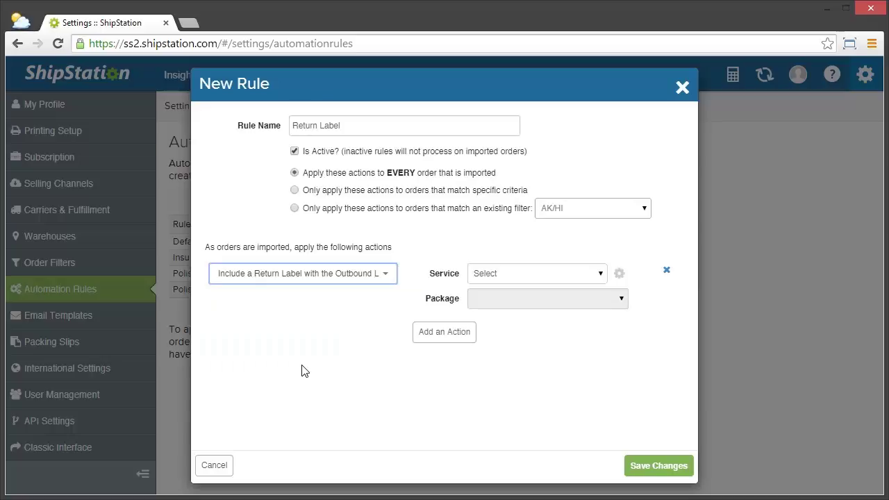
{"action": "left_click", "coordinate": [537, 277]}
{"action": "left_click", "coordinate": [524, 418]}
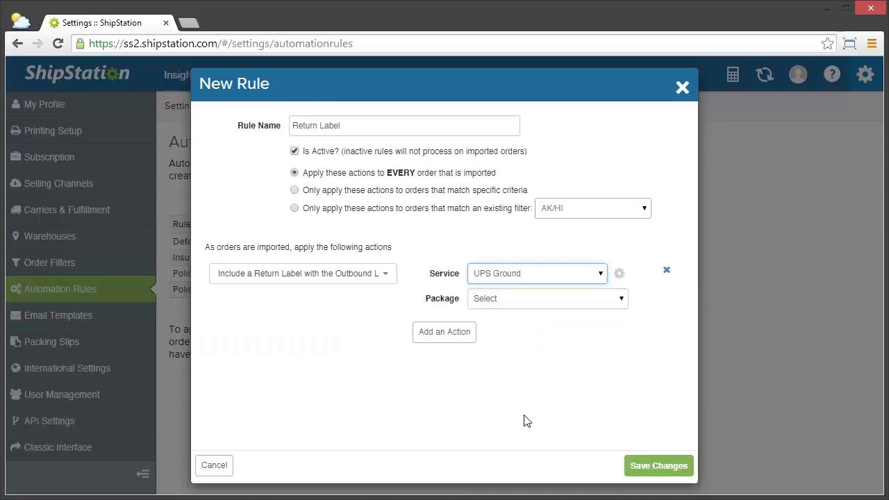
{"action": "left_click", "coordinate": [514, 298]}
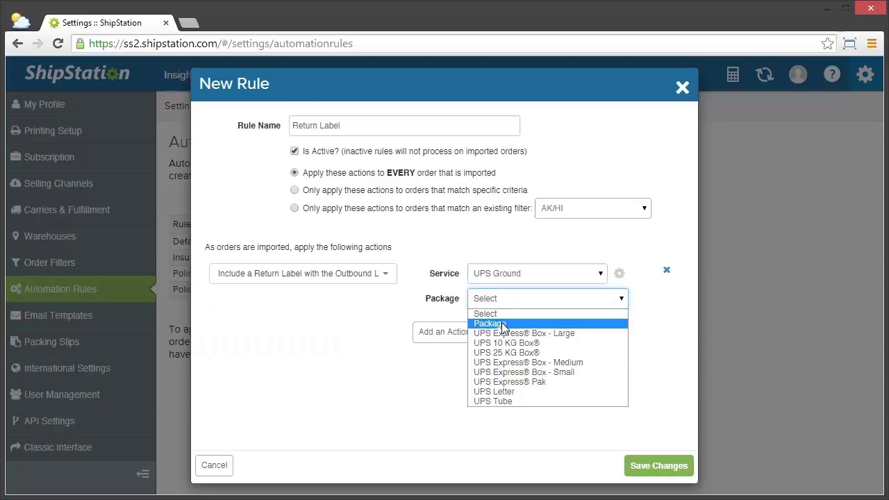
{"action": "left_click", "coordinate": [504, 327]}
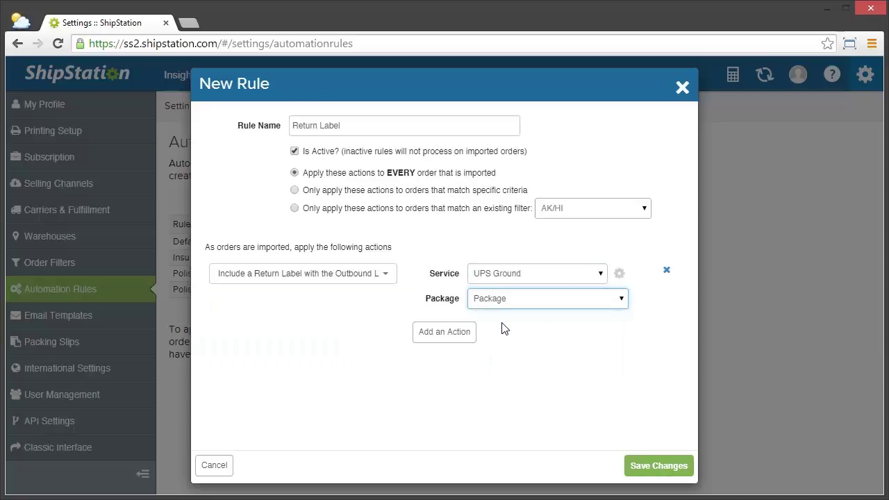
{"action": "left_click", "coordinate": [646, 465]}
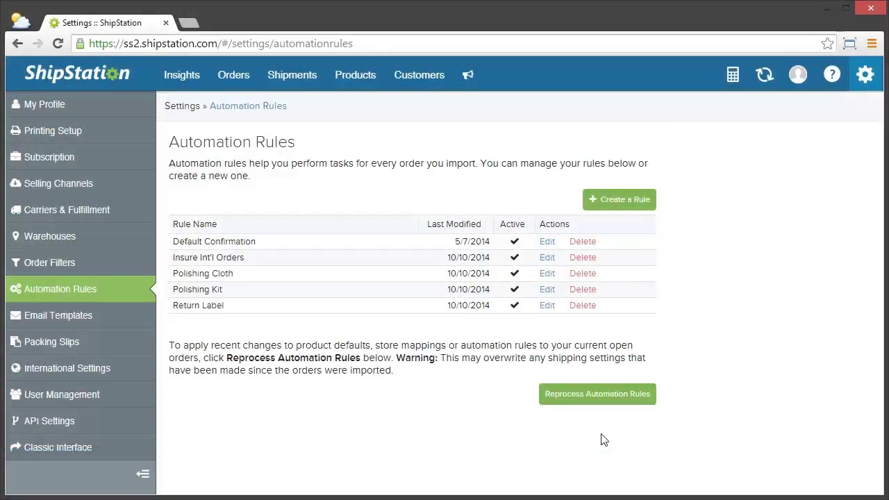
Go to the Orders page listing orders awaiting shipment.
{"action": "left_click", "coordinate": [251, 86]}
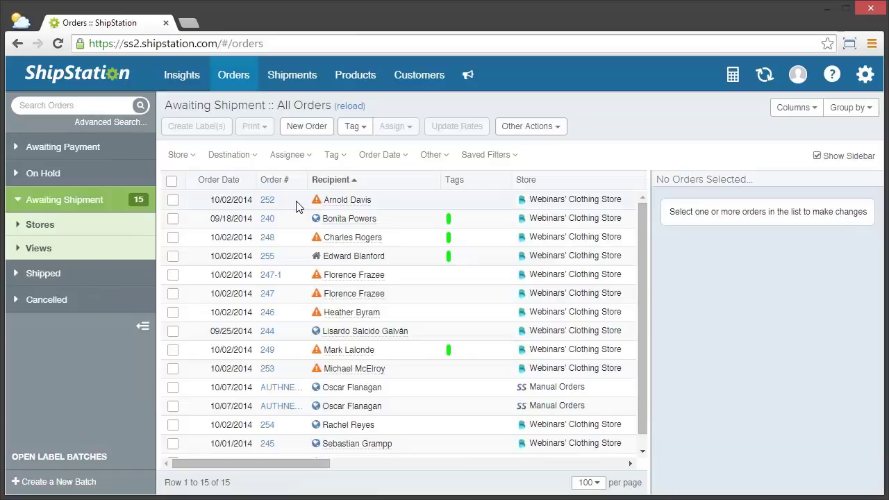
Open the first awaiting-shipment order and expand its Order Activity log of applied rules.
{"action": "left_click", "coordinate": [270, 199]}
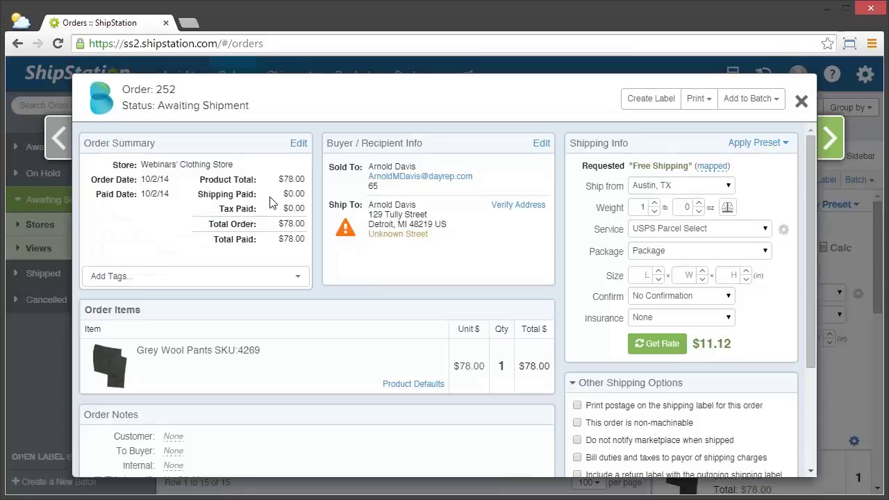
{"action": "scroll", "coordinate": [292, 222], "scroll_direction": "down", "scroll_amount": 3}
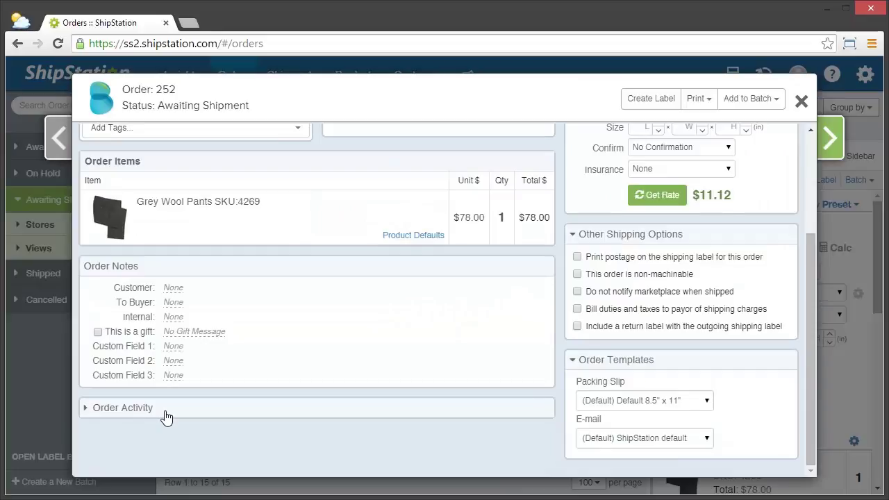
{"action": "left_click", "coordinate": [167, 418]}
{"action": "scroll", "coordinate": [165, 417], "scroll_direction": "down", "scroll_amount": 2}
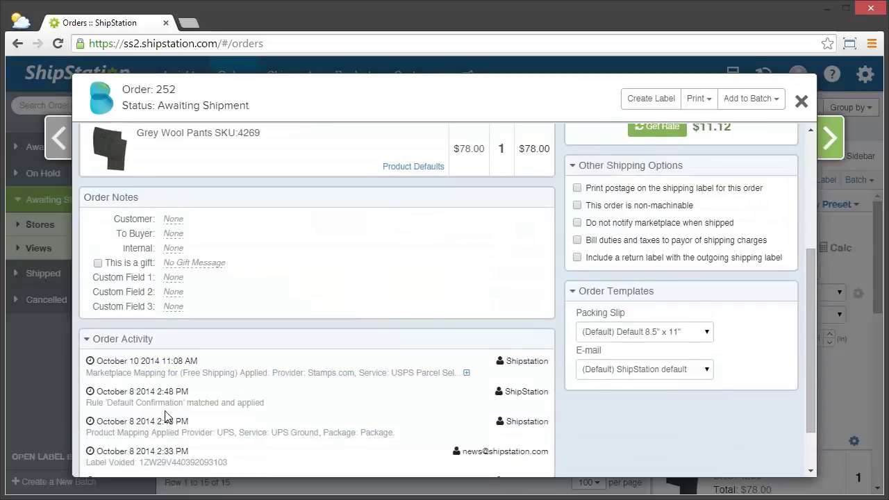